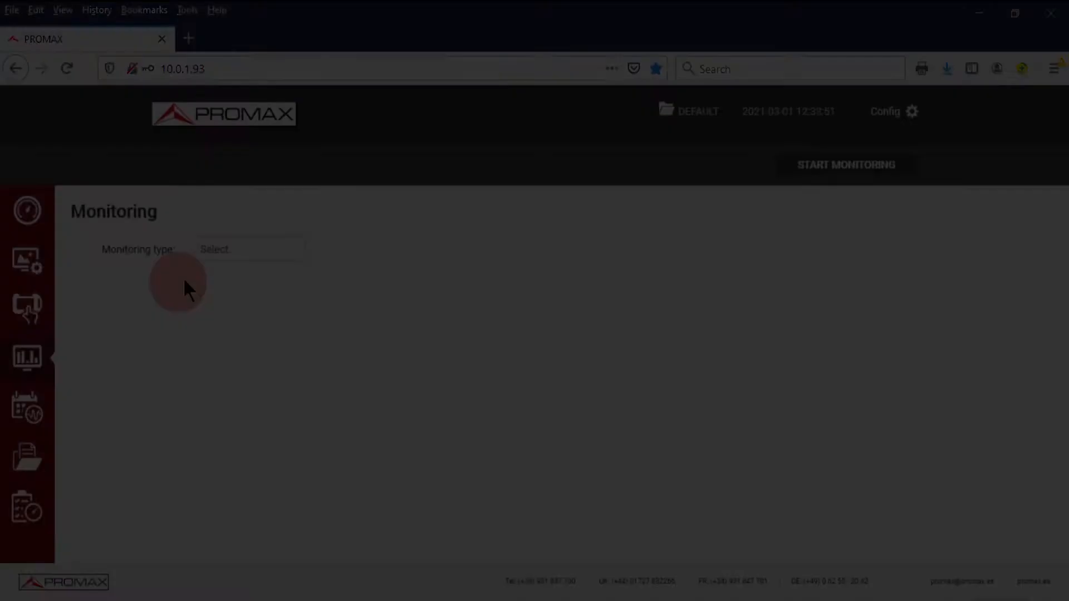
Step: Start a new configuration from the saved Mask Monitoring list
{"action": "left_click", "coordinate": [250, 249]}
{"action": "left_click", "coordinate": [244, 312]}
{"action": "left_click", "coordinate": [576, 251]}
{"action": "left_click", "coordinate": [577, 251]}
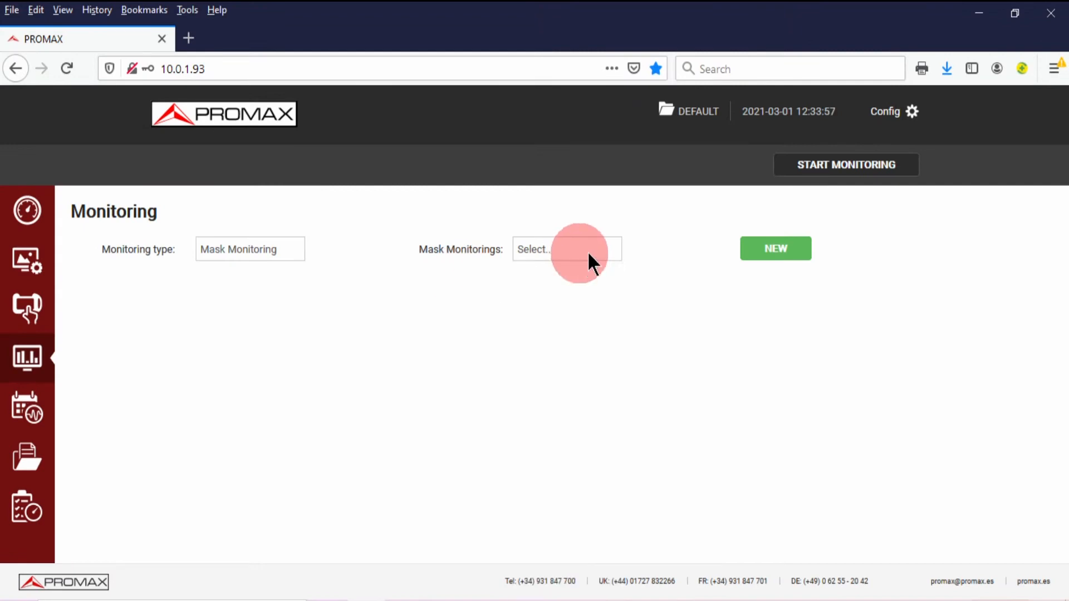
{"action": "left_click", "coordinate": [779, 245]}
Step: Name it BCN_TER, describe it as Terrestrial, enable input 4, and add an alert e-mail address
{"action": "left_click", "coordinate": [128, 367]}
{"action": "type", "text": "BCN_TER"}
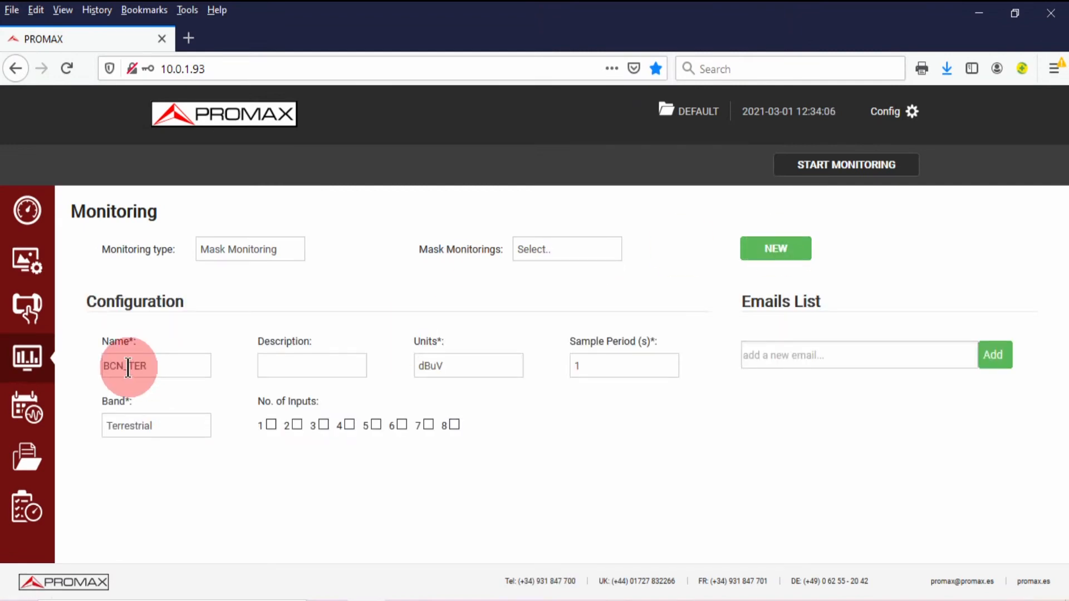
{"action": "key", "text": "Tab"}
{"action": "type", "text": "Terrestrial"}
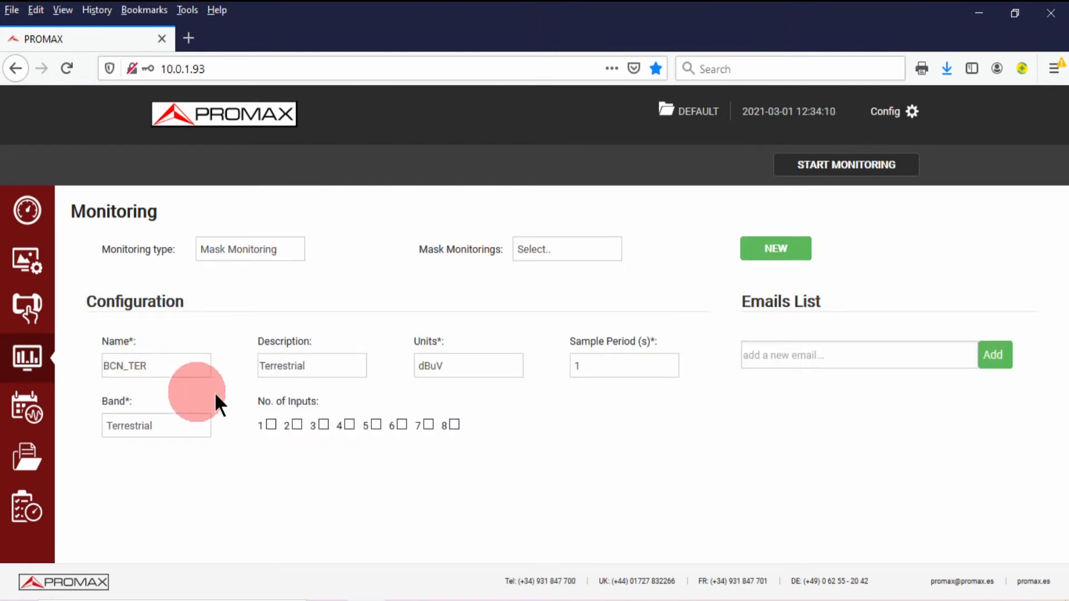
{"action": "left_click", "coordinate": [347, 425]}
{"action": "left_click", "coordinate": [683, 239]}
{"action": "left_click", "coordinate": [780, 357]}
Step: Rename input 4 to 490 and set its detection type to MASK DEVIATION
{"action": "scroll", "coordinate": [780, 356], "scroll_direction": "down", "scroll_amount": 4}
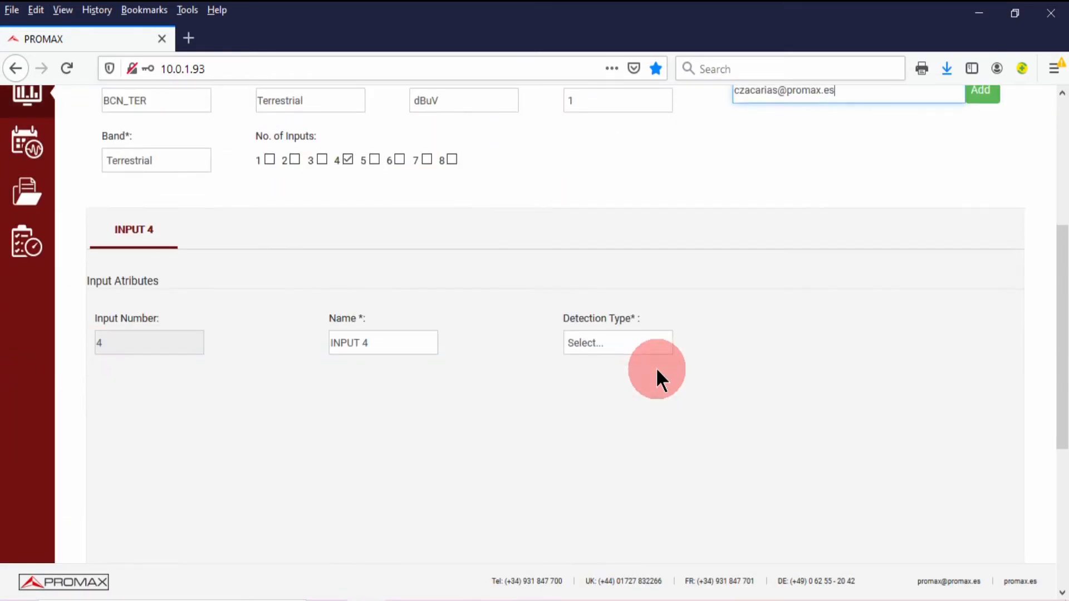
{"action": "left_click_drag", "start_coordinate": [378, 343], "coordinate": [280, 355]}
{"action": "type", "text": "490"}
{"action": "left_click", "coordinate": [600, 345]}
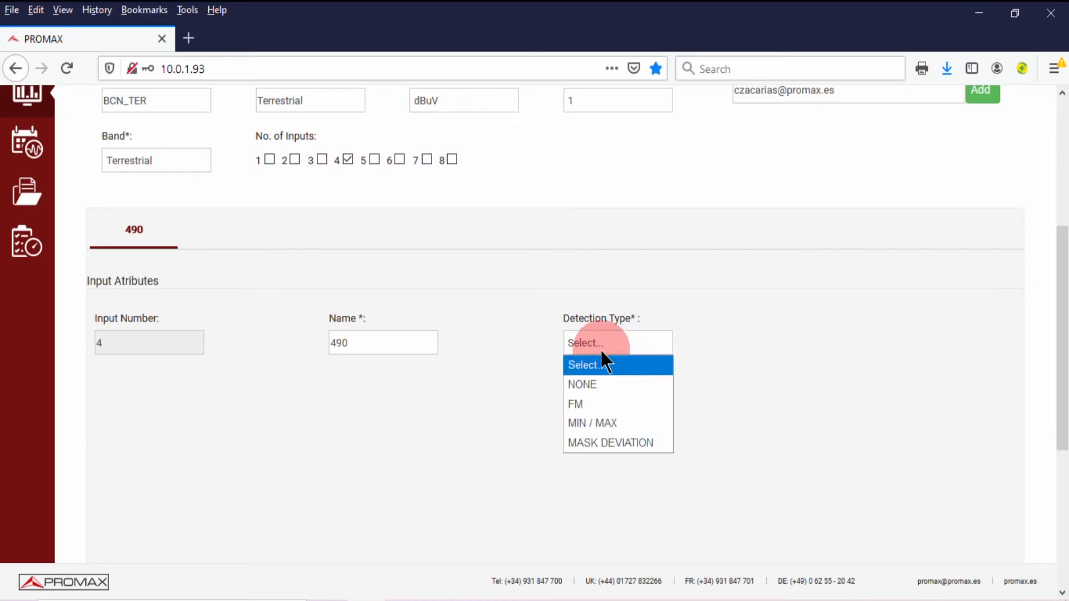
{"action": "left_click", "coordinate": [599, 437]}
{"action": "scroll", "coordinate": [406, 404], "scroll_direction": "down", "scroll_amount": 4}
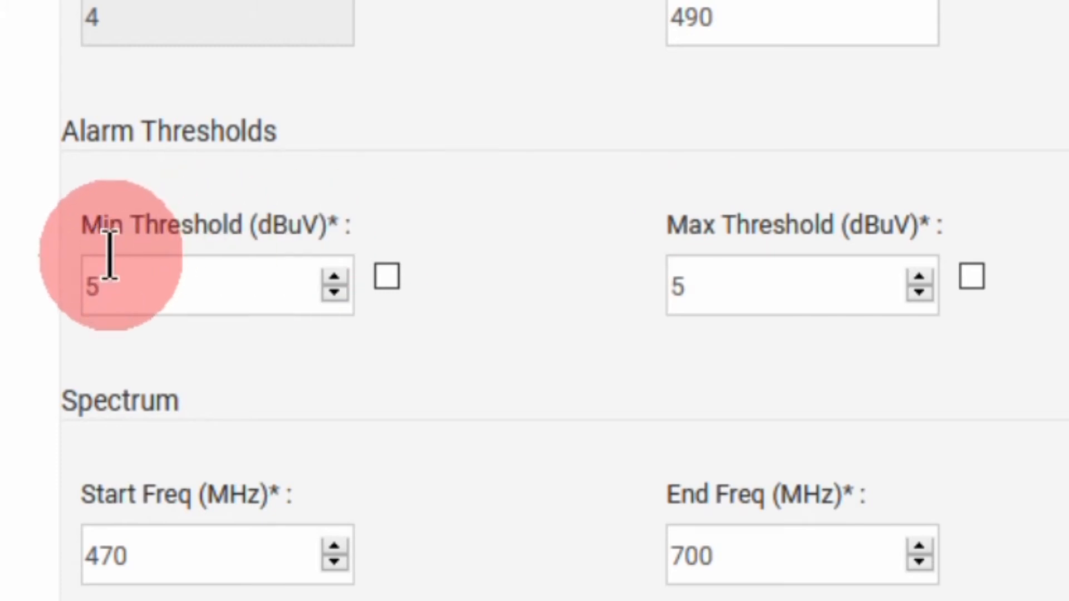
Step: Set both the minimum and maximum alarm thresholds to 3 dBuV
{"action": "left_click_drag", "start_coordinate": [120, 289], "coordinate": [88, 289]}
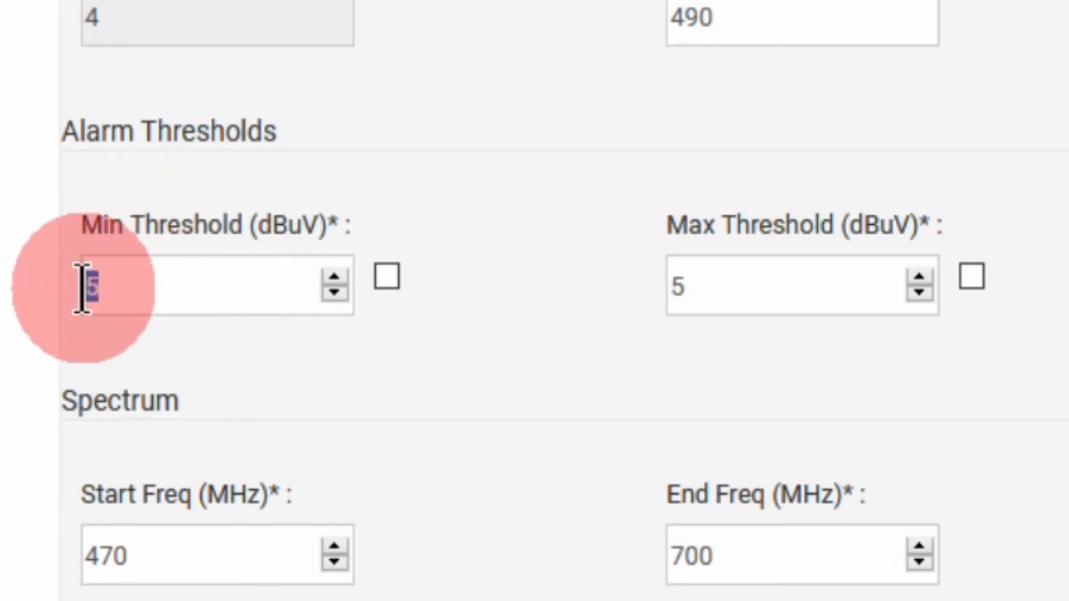
{"action": "type", "text": "3"}
{"action": "left_click_drag", "start_coordinate": [699, 279], "coordinate": [625, 277]}
{"action": "type", "text": "3"}
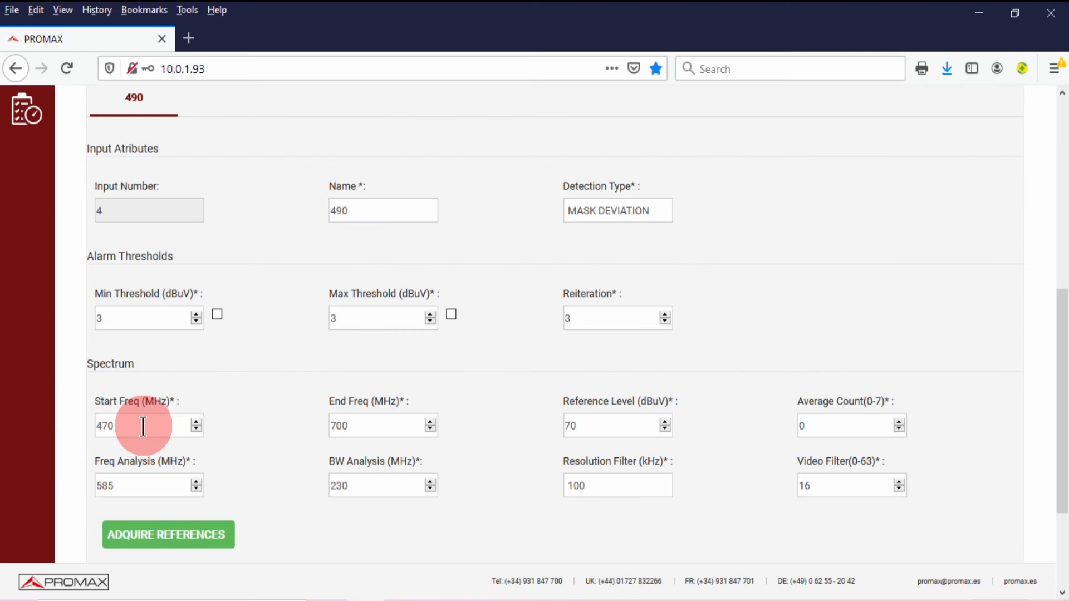
Step: Set the spectrum to 485–495 MHz with 7 MHz analysis bandwidth, then acquire references
{"action": "left_click_drag", "start_coordinate": [143, 427], "coordinate": [102, 427]}
{"action": "type", "text": "85"}
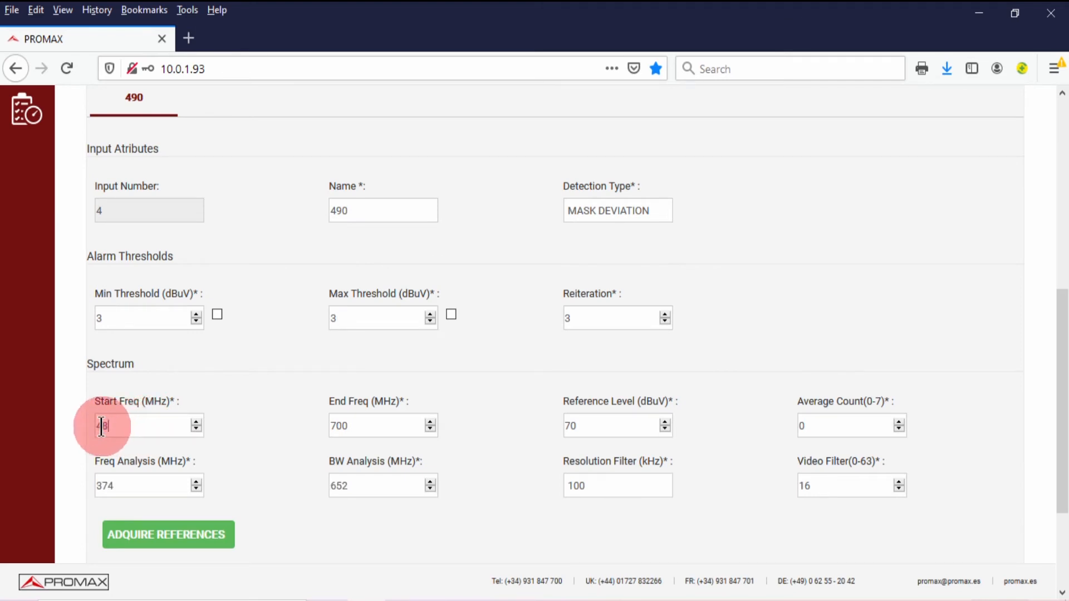
{"action": "key", "text": "Tab"}
{"action": "type", "text": "495"}
{"action": "key", "text": "Tab"}
{"action": "key", "text": "Tab"}
{"action": "key", "text": "Tab"}
{"action": "key", "text": "Tab"}
{"action": "type", "text": "7"}
{"action": "key", "text": "Tab"}
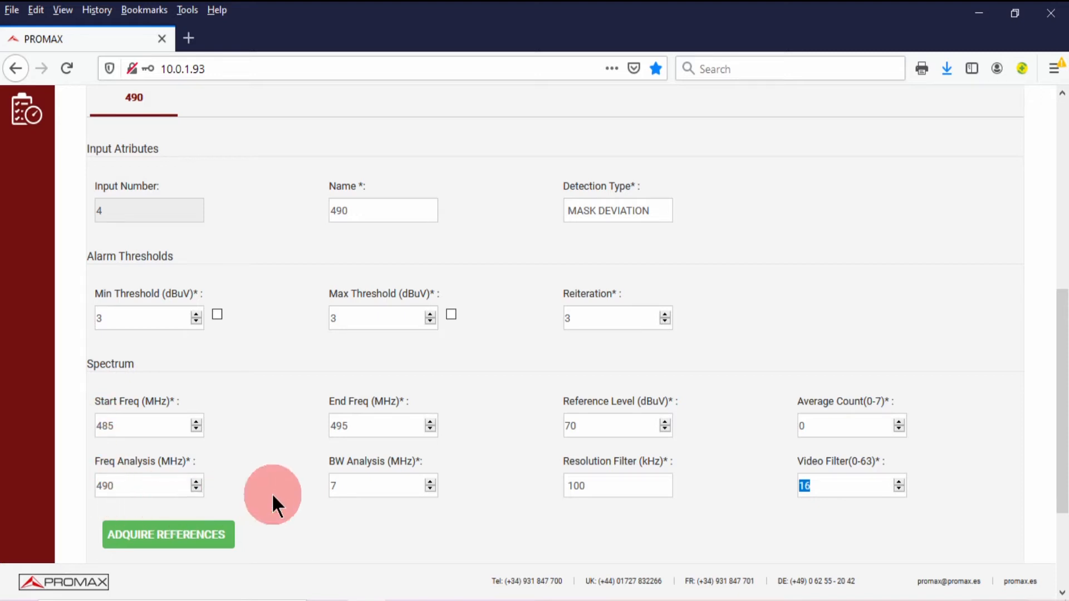
{"action": "scroll", "coordinate": [271, 494], "scroll_direction": "down", "scroll_amount": 1}
{"action": "left_click", "coordinate": [190, 496]}
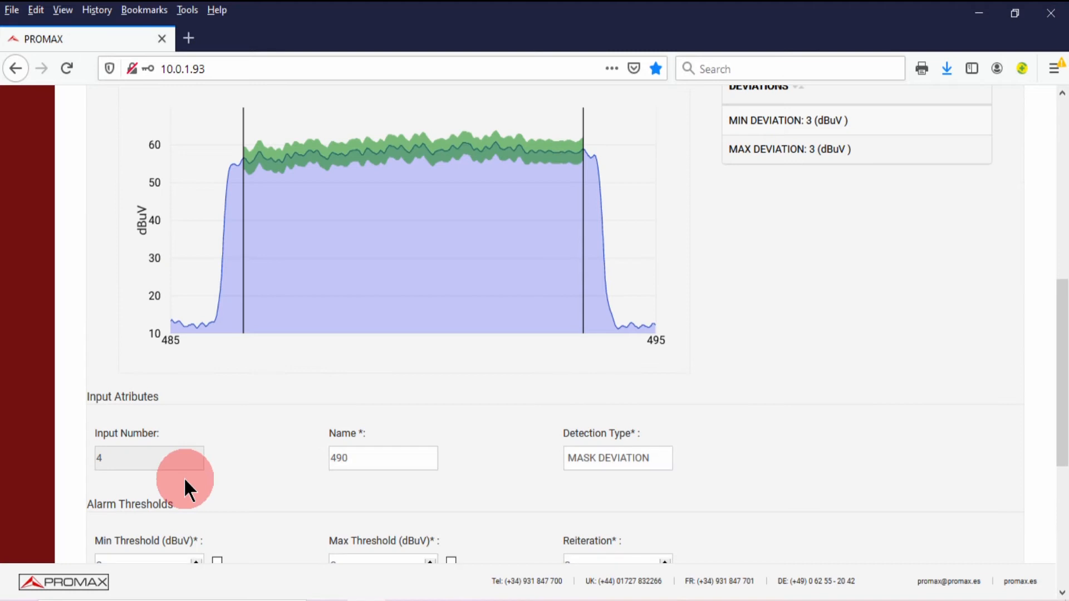
Step: Scroll through the form to review input 490's acquired 485–495 MHz reference mask and settings
{"action": "scroll", "coordinate": [183, 477], "scroll_direction": "up", "scroll_amount": 2}
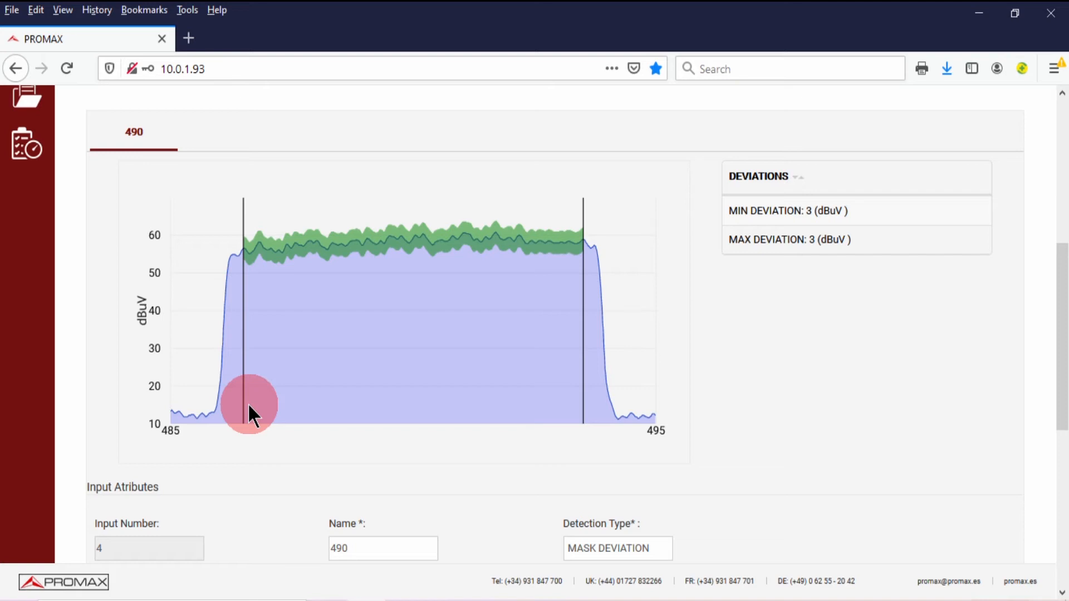
{"action": "scroll", "coordinate": [249, 403], "scroll_direction": "up", "scroll_amount": 5}
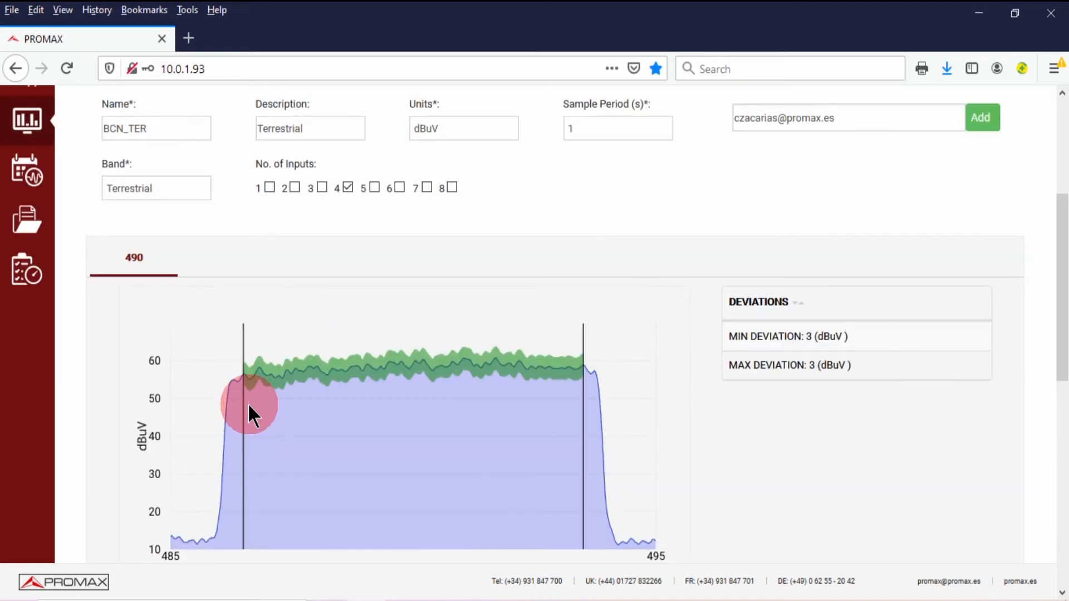
{"action": "scroll", "coordinate": [248, 403], "scroll_direction": "down", "scroll_amount": 13}
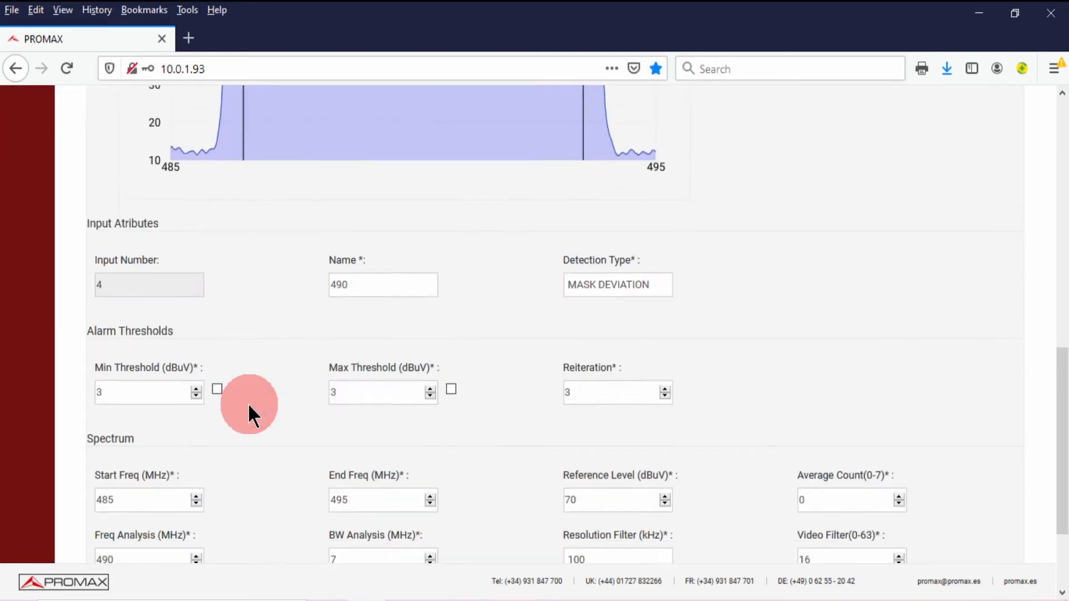
{"action": "left_click", "coordinate": [927, 533]}
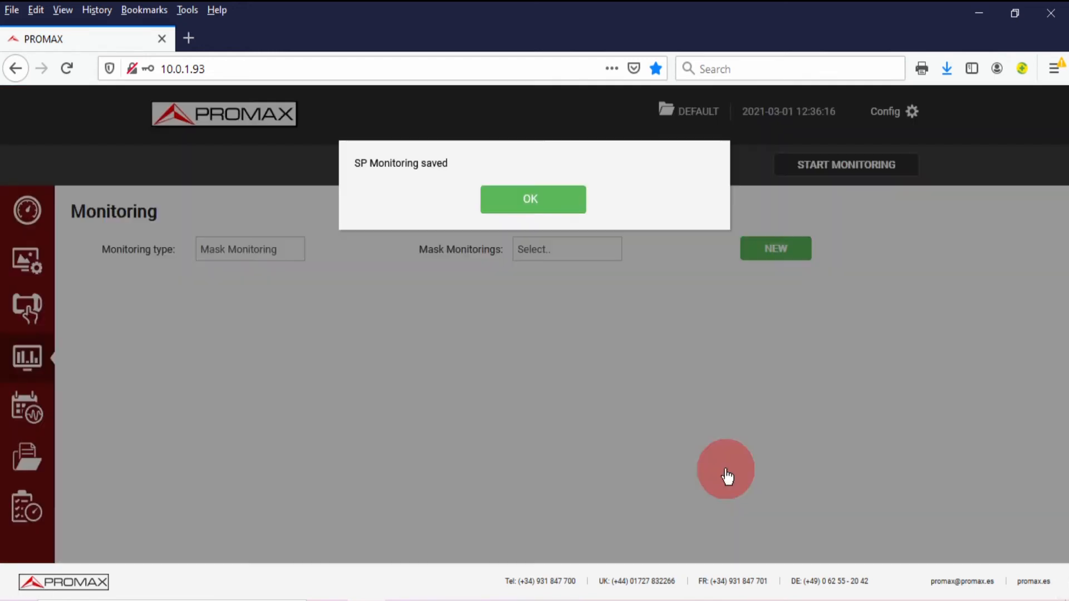
{"action": "left_click", "coordinate": [529, 206]}
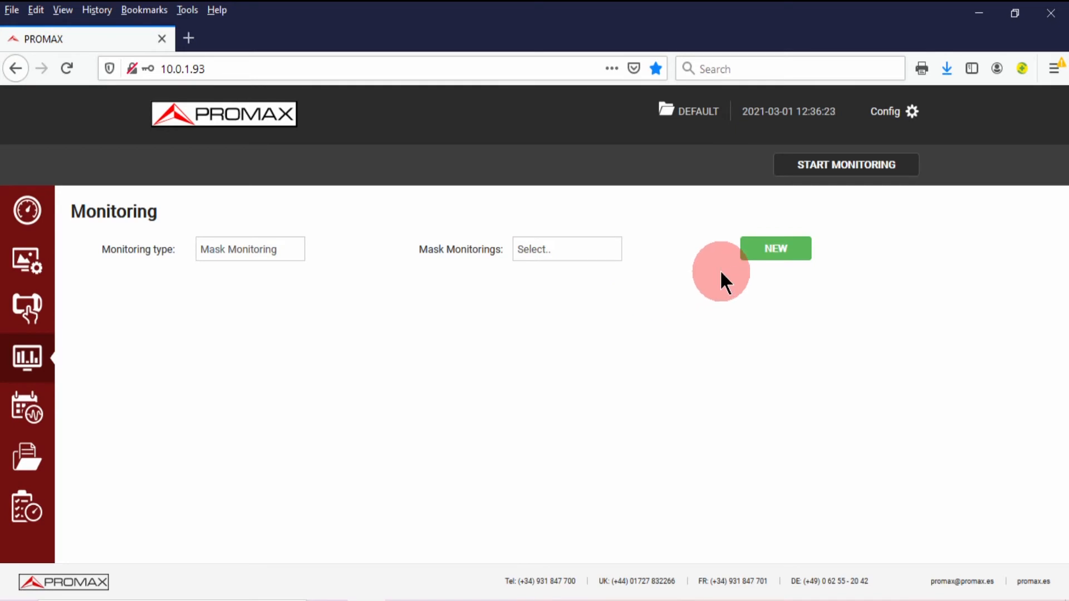
{"action": "left_click", "coordinate": [532, 249]}
{"action": "scroll", "coordinate": [551, 557], "scroll_direction": "down", "scroll_amount": 1}
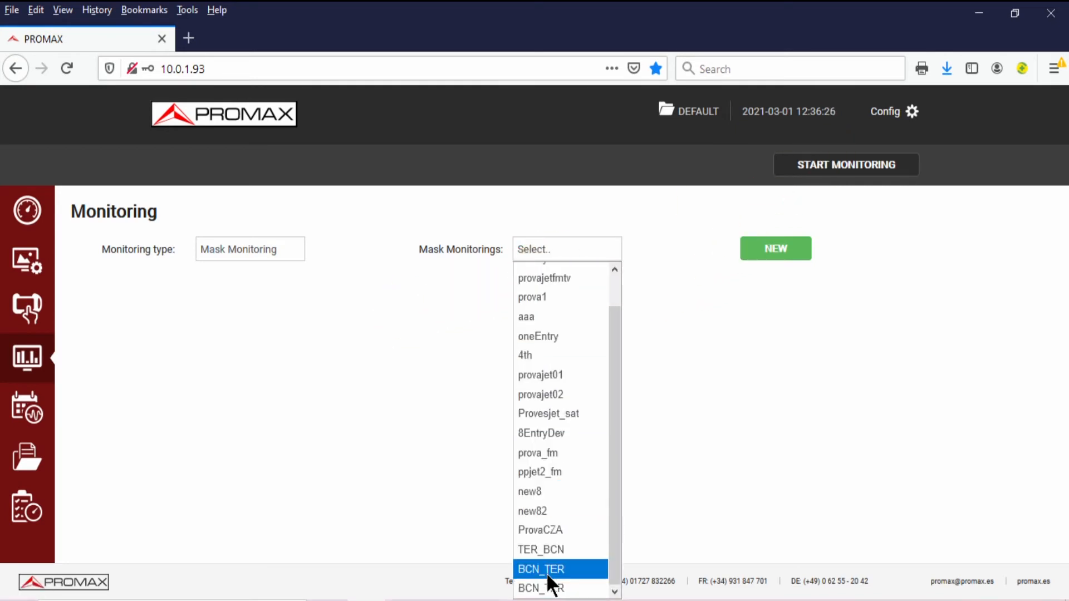
{"action": "left_click", "coordinate": [551, 586]}
{"action": "left_click", "coordinate": [846, 173]}
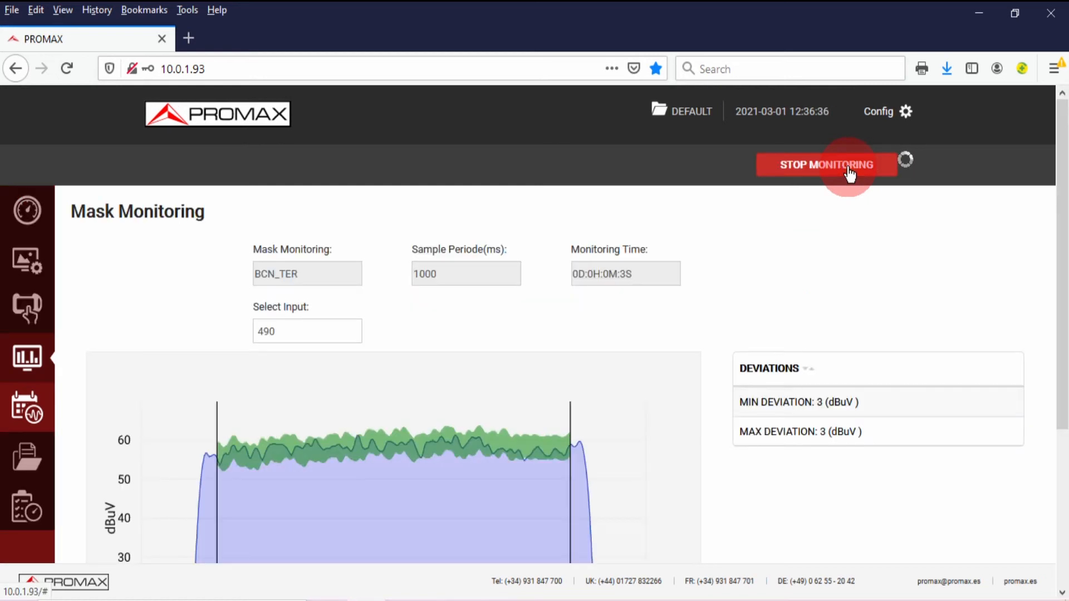
{"action": "scroll", "coordinate": [529, 421], "scroll_direction": "down", "scroll_amount": 3}
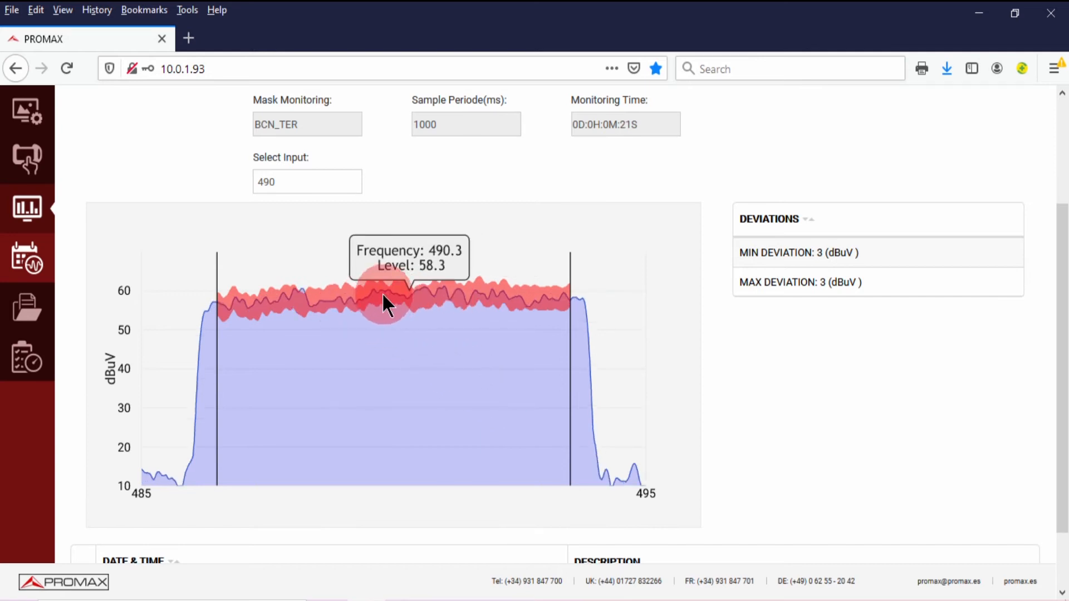
{"action": "scroll", "coordinate": [387, 301], "scroll_direction": "down", "scroll_amount": 3}
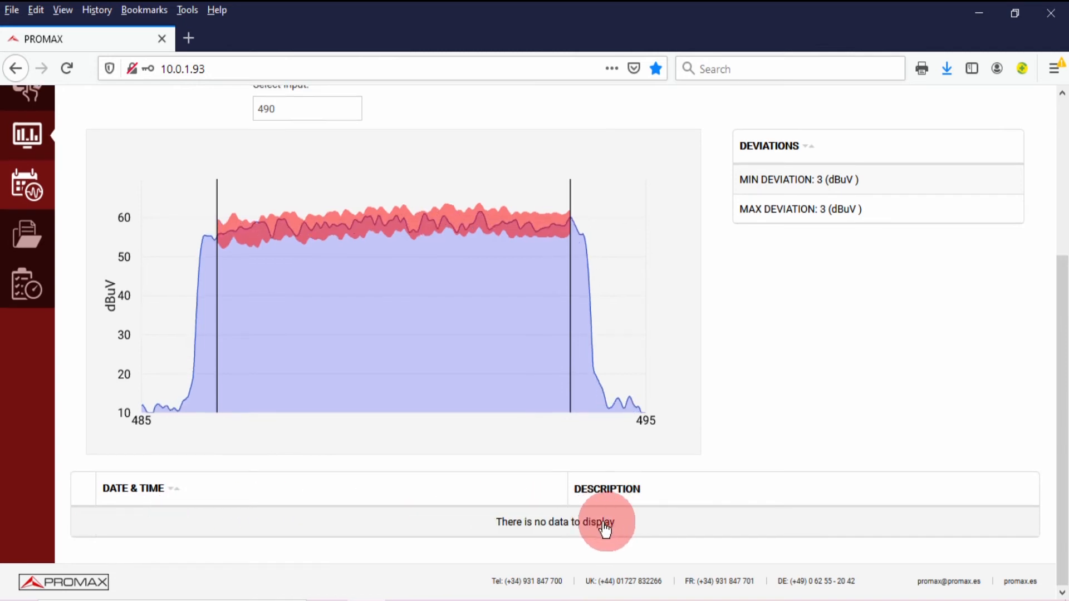
{"action": "scroll", "coordinate": [401, 485], "scroll_direction": "up", "scroll_amount": 4}
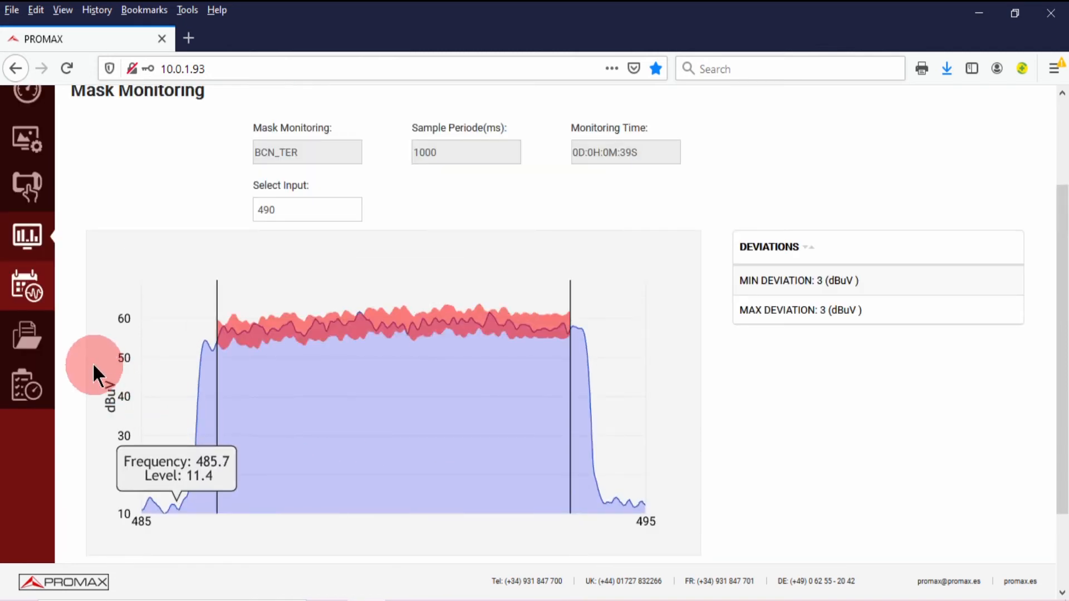
{"action": "scroll", "coordinate": [91, 361], "scroll_direction": "up", "scroll_amount": 3}
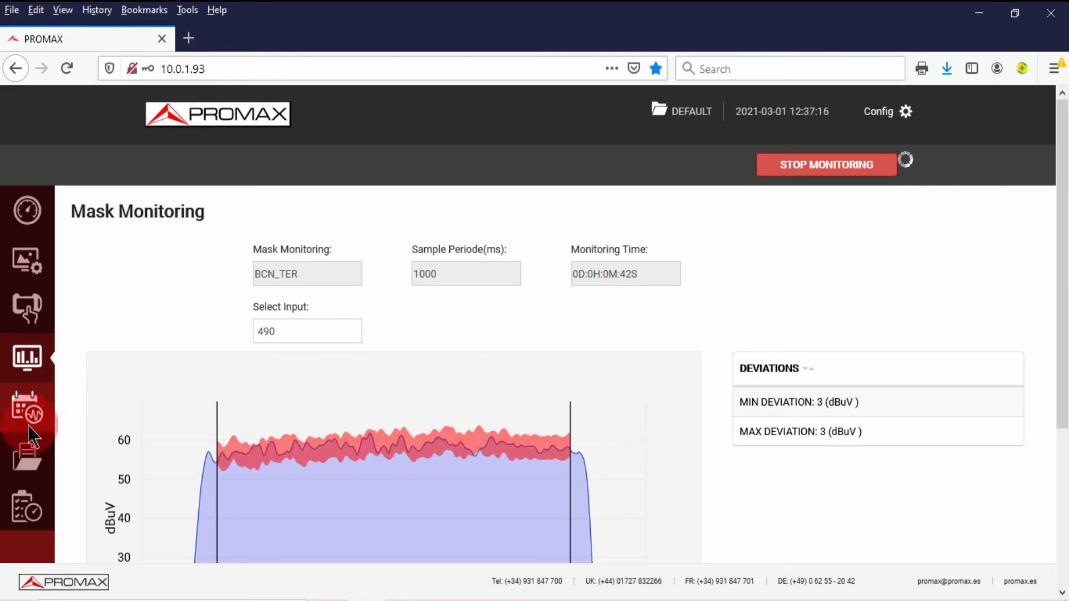
Step: Load historical alarms for input 490 from 12:00 to 13:00
{"action": "left_click", "coordinate": [46, 400]}
{"action": "left_click", "coordinate": [269, 287]}
{"action": "left_click", "coordinate": [233, 324]}
{"action": "left_click", "coordinate": [299, 340]}
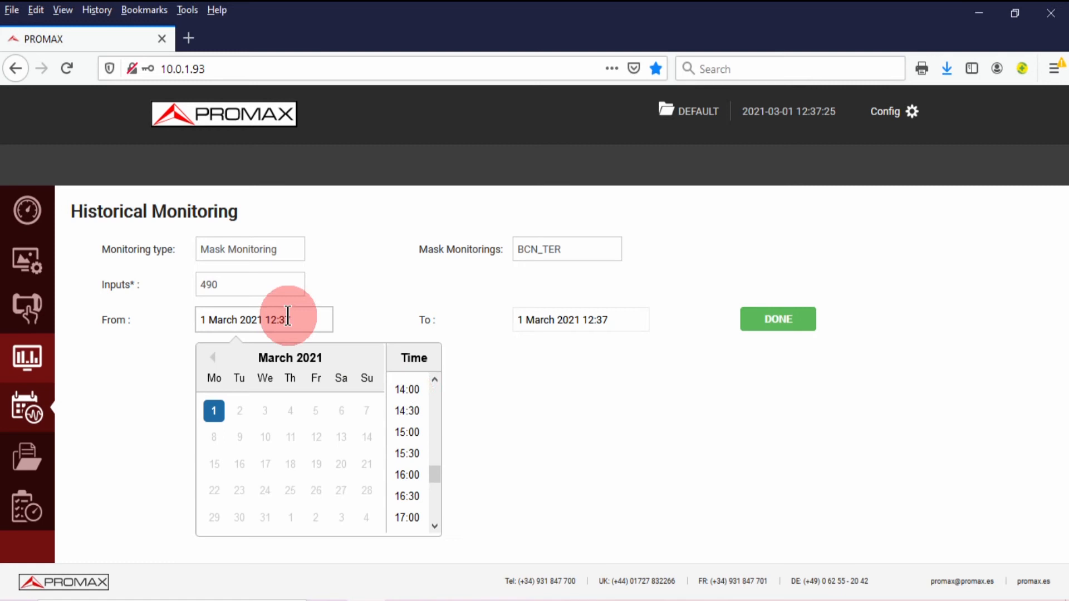
{"action": "scroll", "coordinate": [439, 469], "scroll_direction": "up", "scroll_amount": 5}
{"action": "left_click", "coordinate": [439, 408]}
{"action": "left_click", "coordinate": [578, 322]}
{"action": "scroll", "coordinate": [732, 408], "scroll_direction": "up", "scroll_amount": 3}
{"action": "left_click", "coordinate": [732, 408]}
{"action": "left_click", "coordinate": [803, 319]}
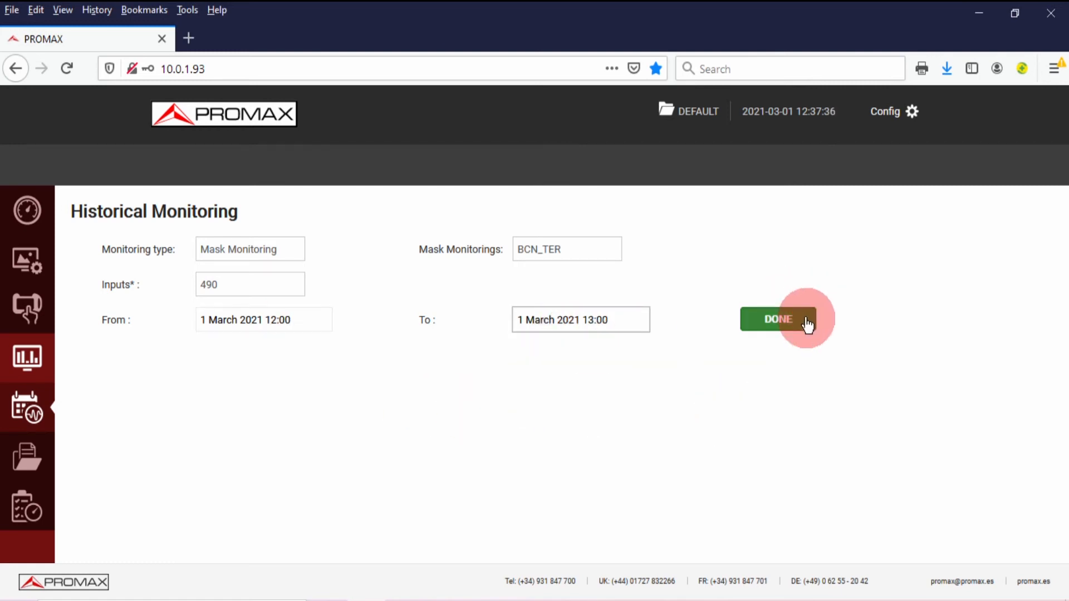
Step: Export the alarm list to a CSV file and dismiss the download prompt
{"action": "scroll", "coordinate": [314, 452], "scroll_direction": "down", "scroll_amount": 1}
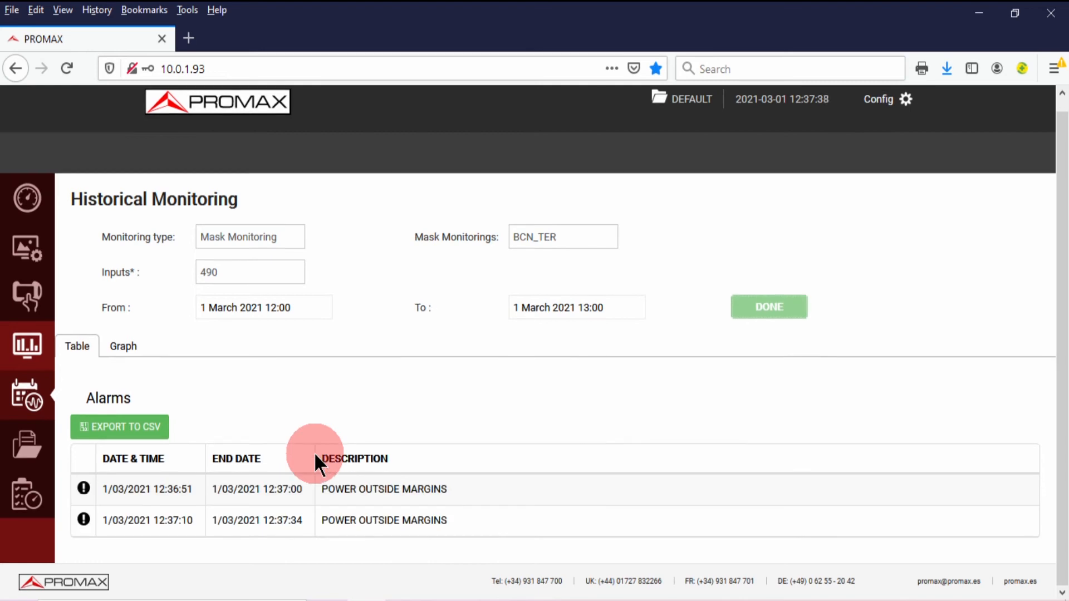
{"action": "left_click", "coordinate": [145, 438]}
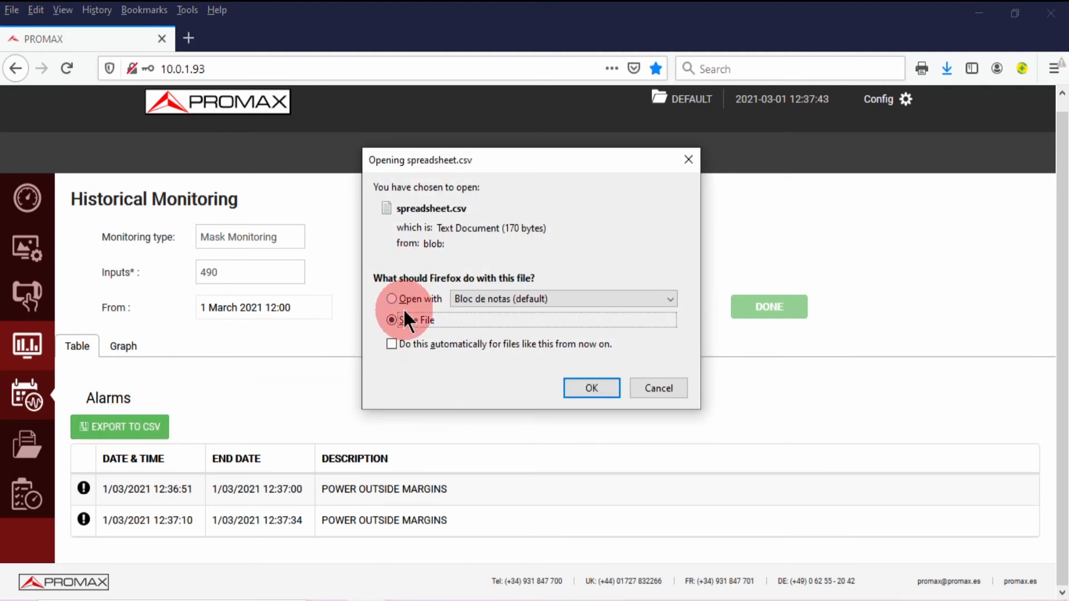
{"action": "left_click", "coordinate": [658, 385]}
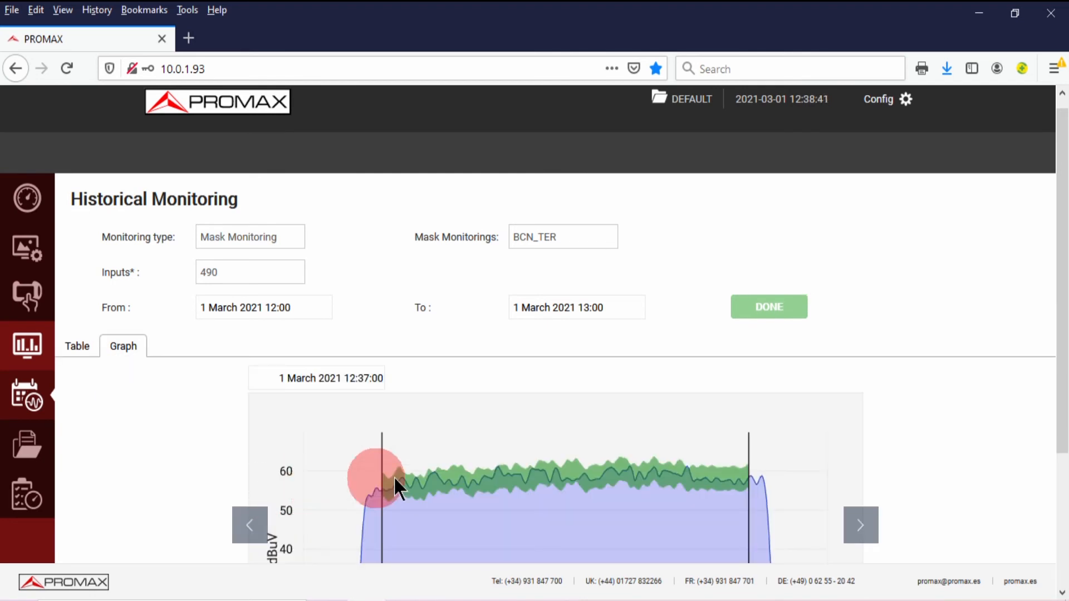
Step: Step through the spectrum captures up to 12:37:02, then back to 12:37:01
{"action": "scroll", "coordinate": [566, 406], "scroll_direction": "down", "scroll_amount": 3}
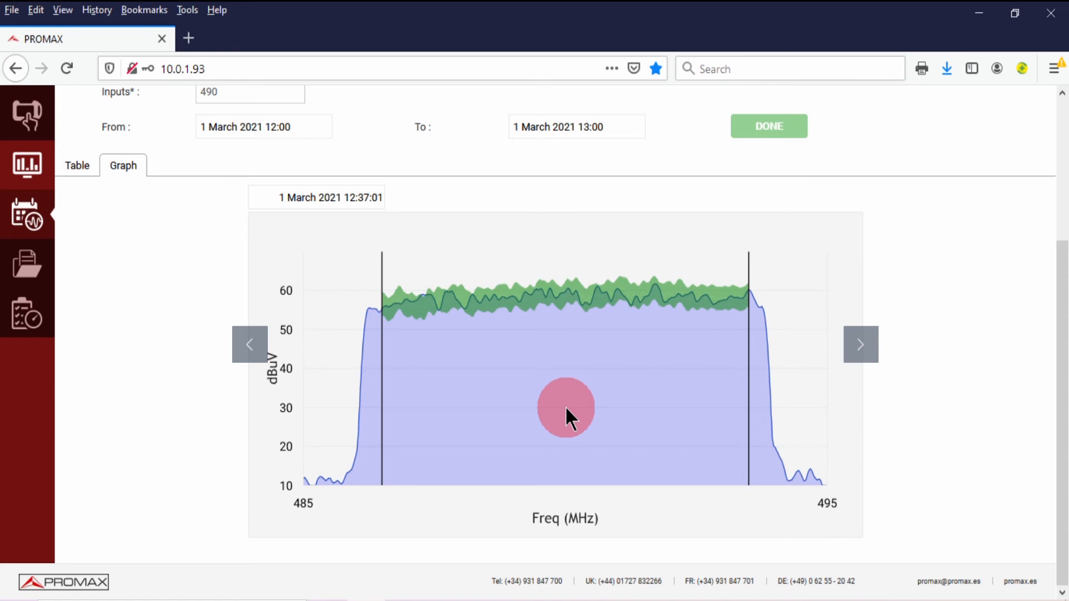
{"action": "scroll", "coordinate": [565, 406], "scroll_direction": "up", "scroll_amount": 2}
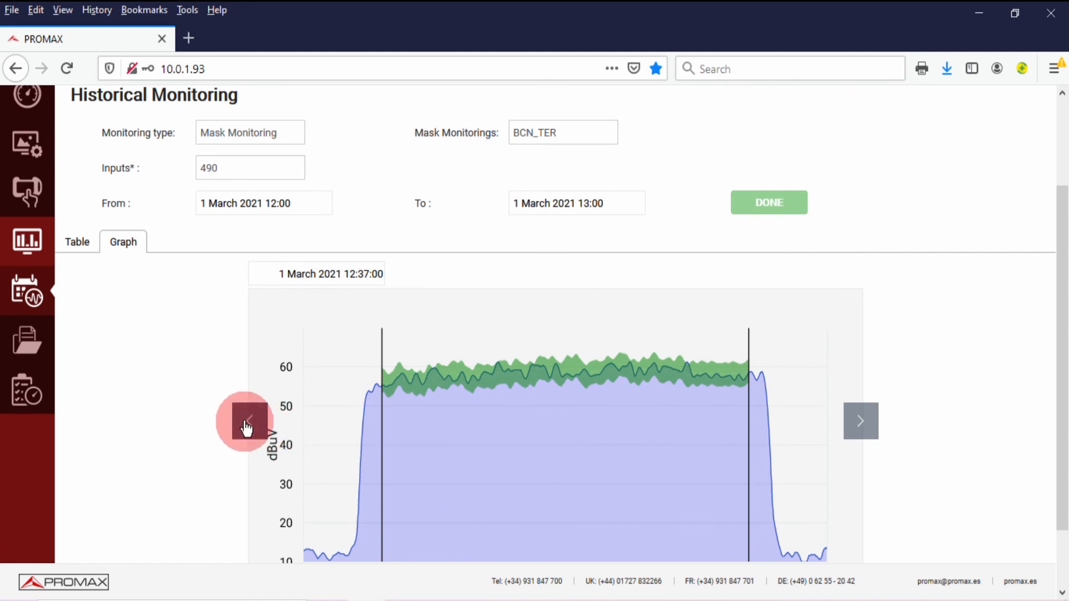
{"action": "left_click", "coordinate": [248, 421]}
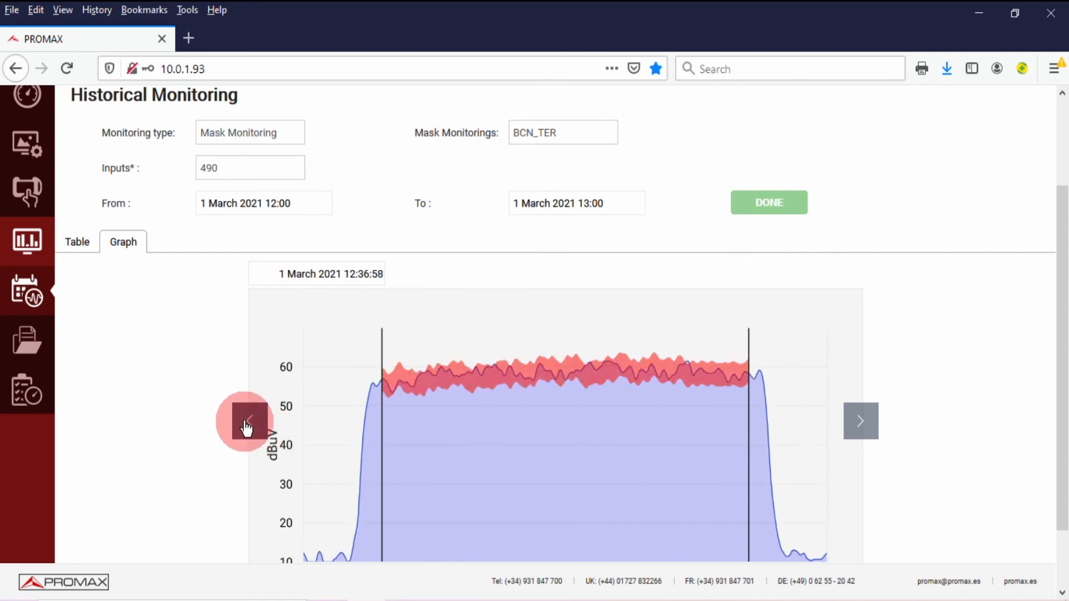
{"action": "left_click", "coordinate": [249, 421]}
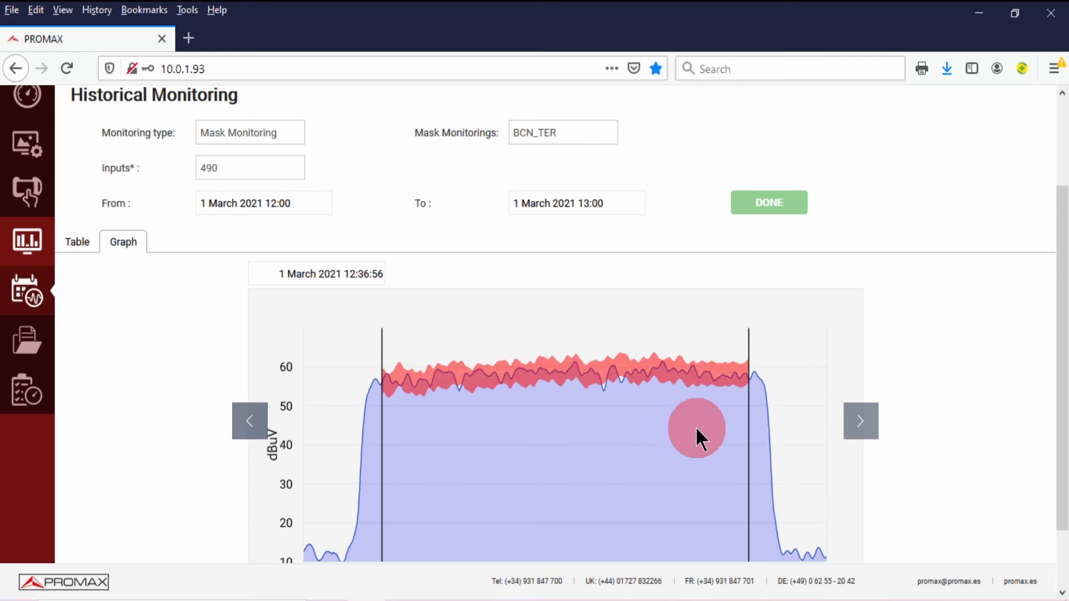
{"action": "left_click", "coordinate": [856, 423]}
{"action": "left_click", "coordinate": [856, 423]}
{"action": "left_click", "coordinate": [856, 424]}
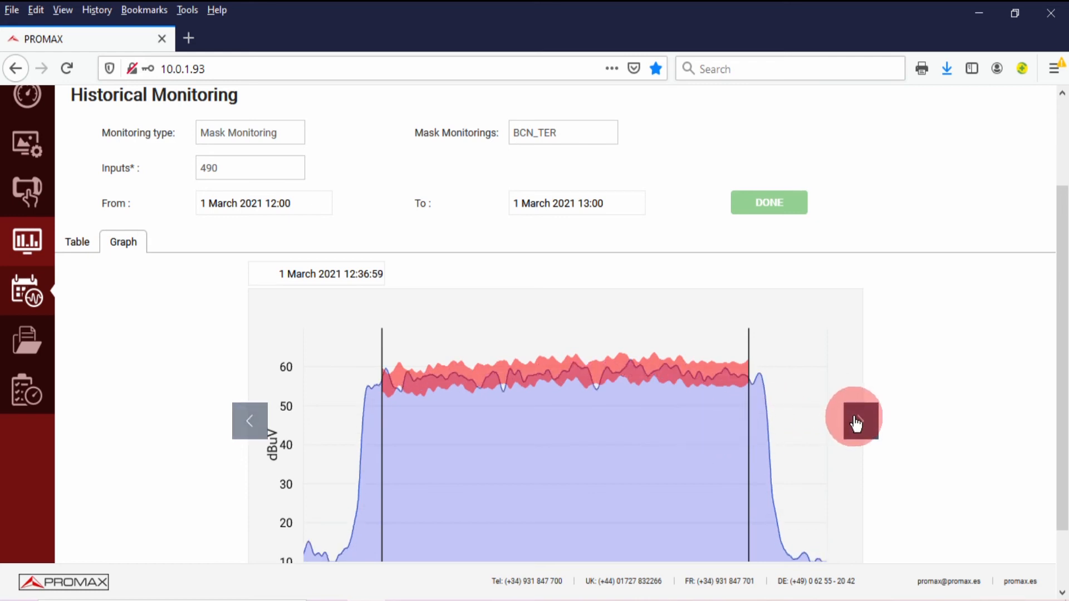
{"action": "left_click", "coordinate": [856, 423]}
{"action": "left_click", "coordinate": [856, 424]}
{"action": "left_click", "coordinate": [856, 424]}
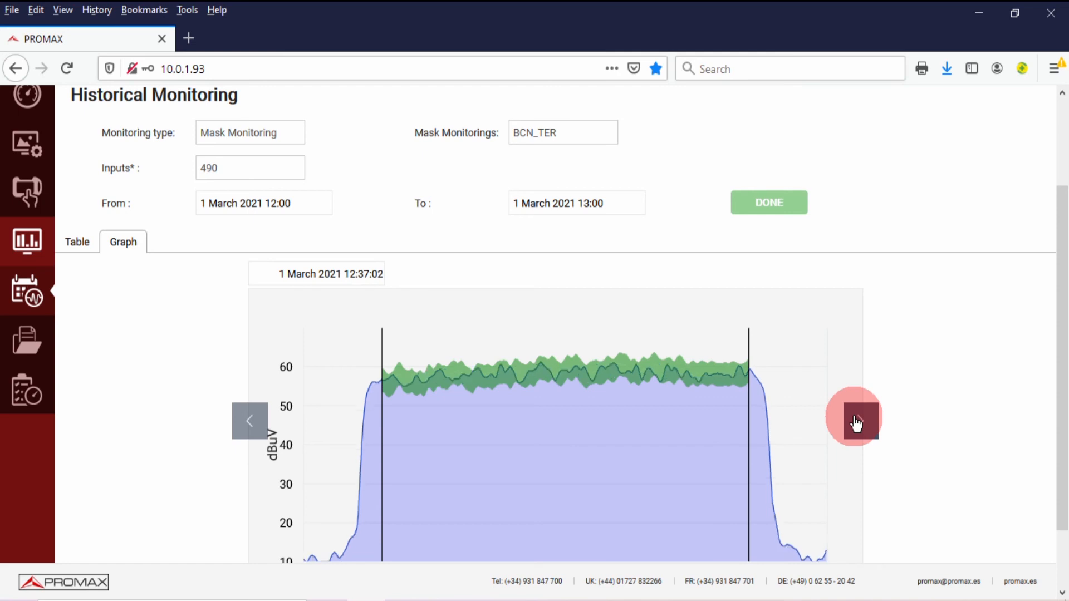
{"action": "left_click", "coordinate": [249, 429]}
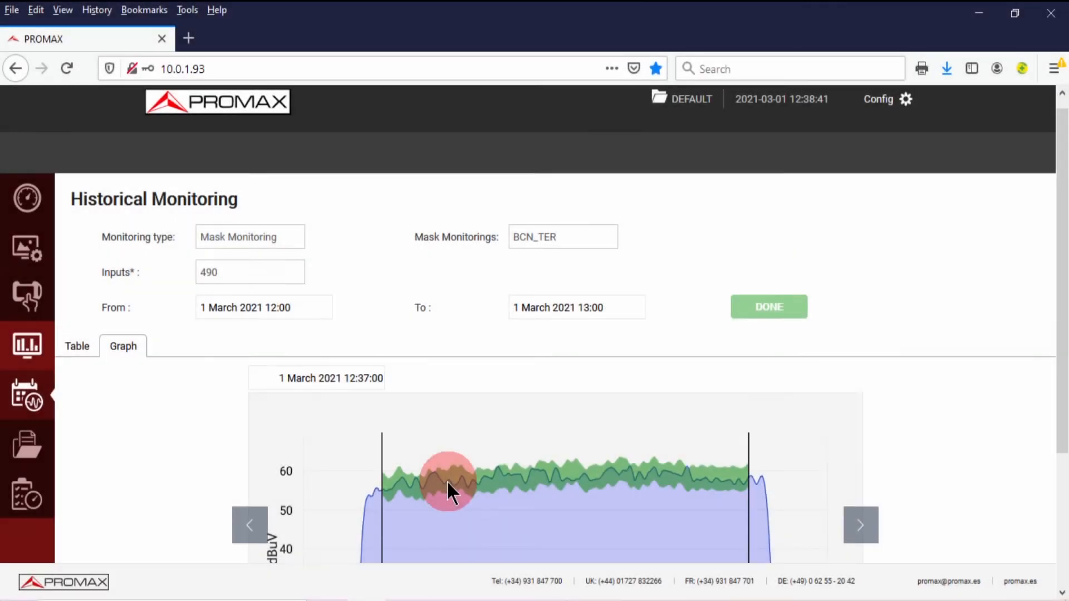
Step: Step back to the 12:36:56 capture, forward to 12:37:02, then settle on 12:37:01
{"action": "scroll", "coordinate": [447, 480], "scroll_direction": "down", "scroll_amount": 2}
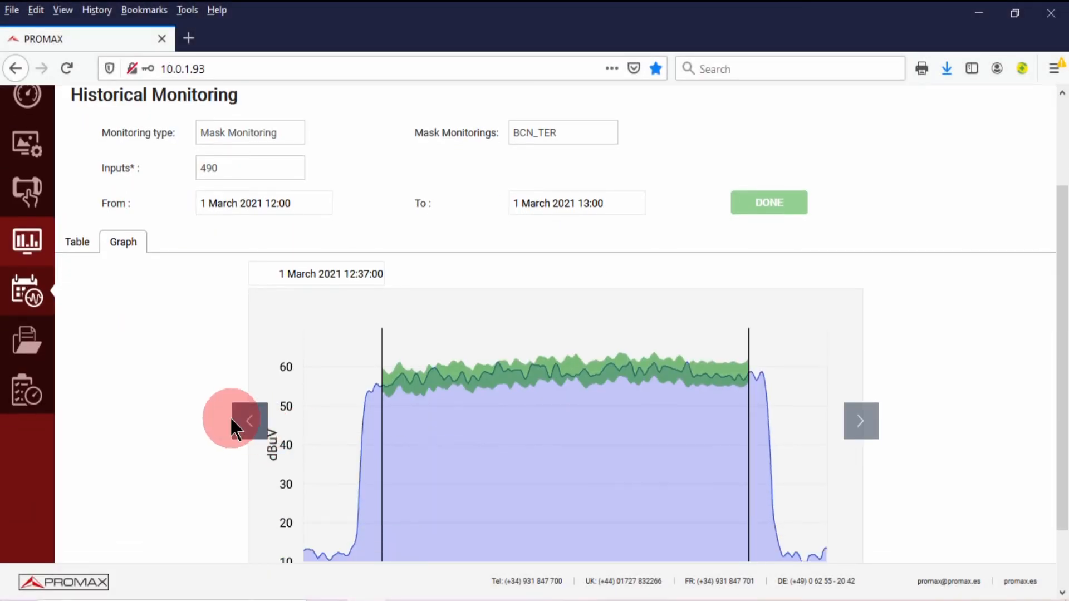
{"action": "left_click", "coordinate": [249, 421]}
{"action": "left_click", "coordinate": [249, 421]}
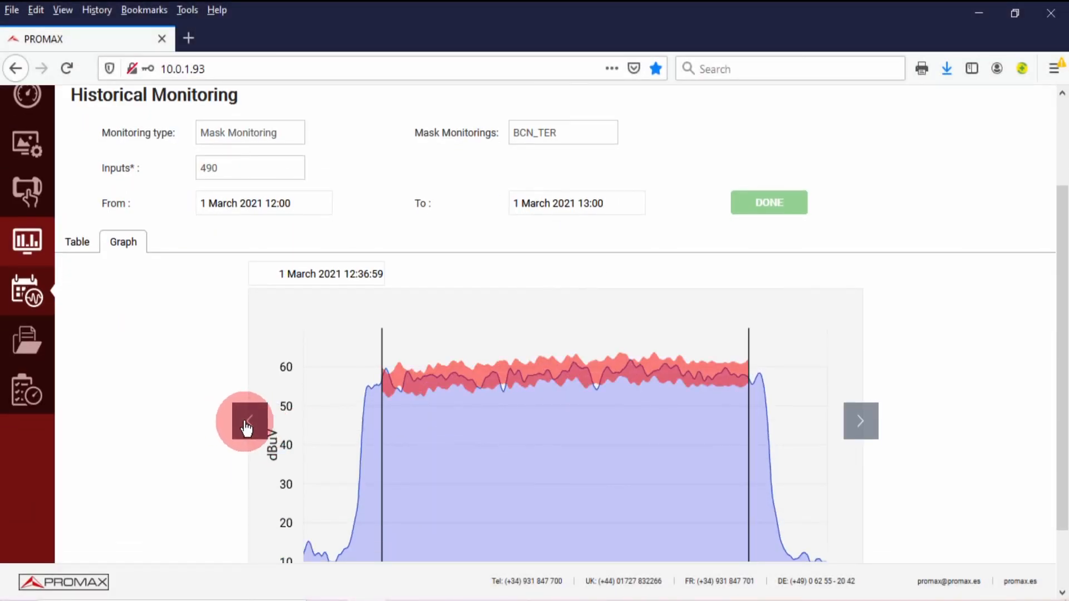
{"action": "left_click", "coordinate": [248, 428]}
{"action": "left_click", "coordinate": [247, 428]}
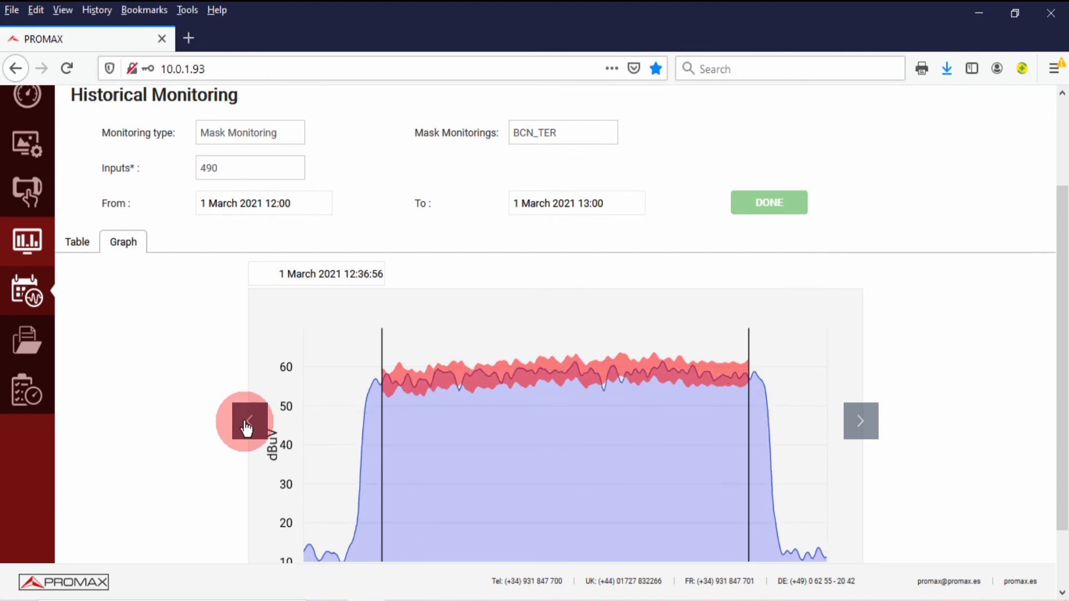
{"action": "left_click", "coordinate": [856, 424]}
{"action": "left_click", "coordinate": [857, 424]}
{"action": "left_click", "coordinate": [856, 424]}
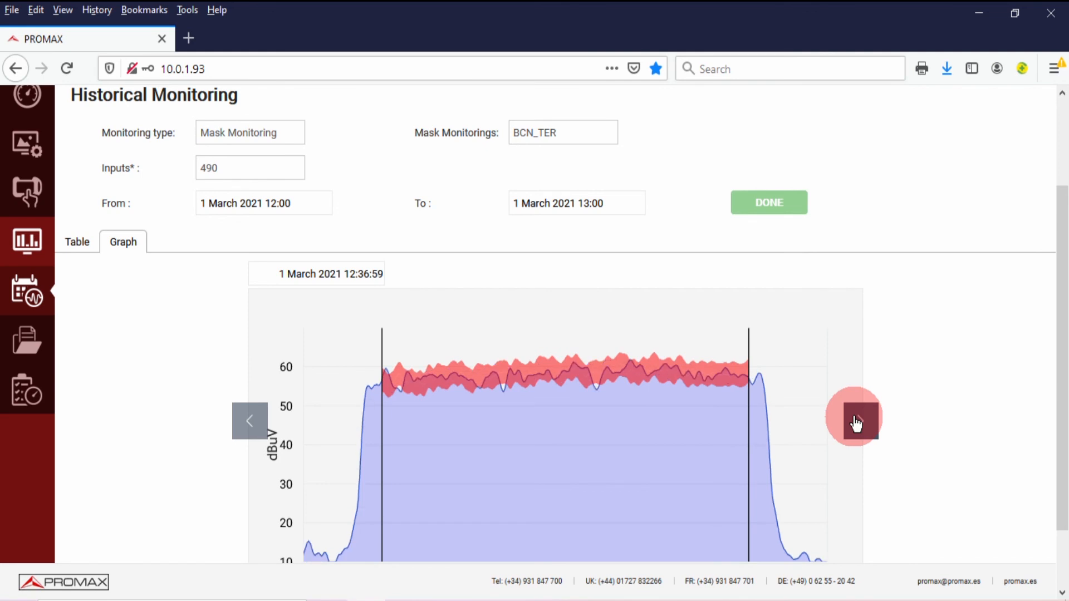
{"action": "left_click", "coordinate": [856, 424]}
{"action": "left_click", "coordinate": [857, 424]}
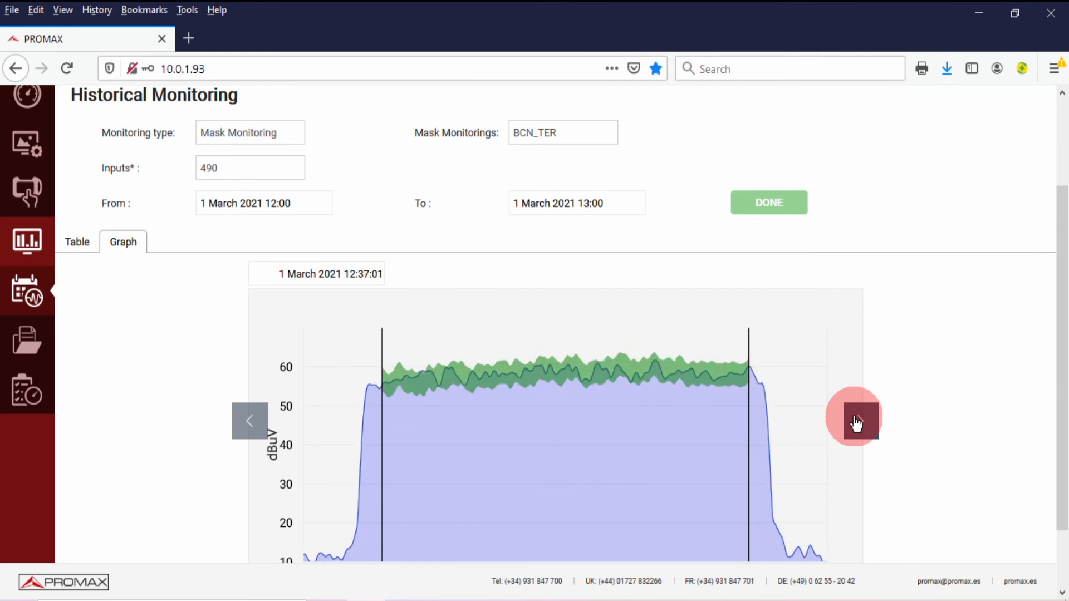
{"action": "left_click", "coordinate": [856, 424]}
{"action": "left_click", "coordinate": [250, 432]}
{"action": "scroll", "coordinate": [249, 432], "scroll_direction": "down", "scroll_amount": 3}
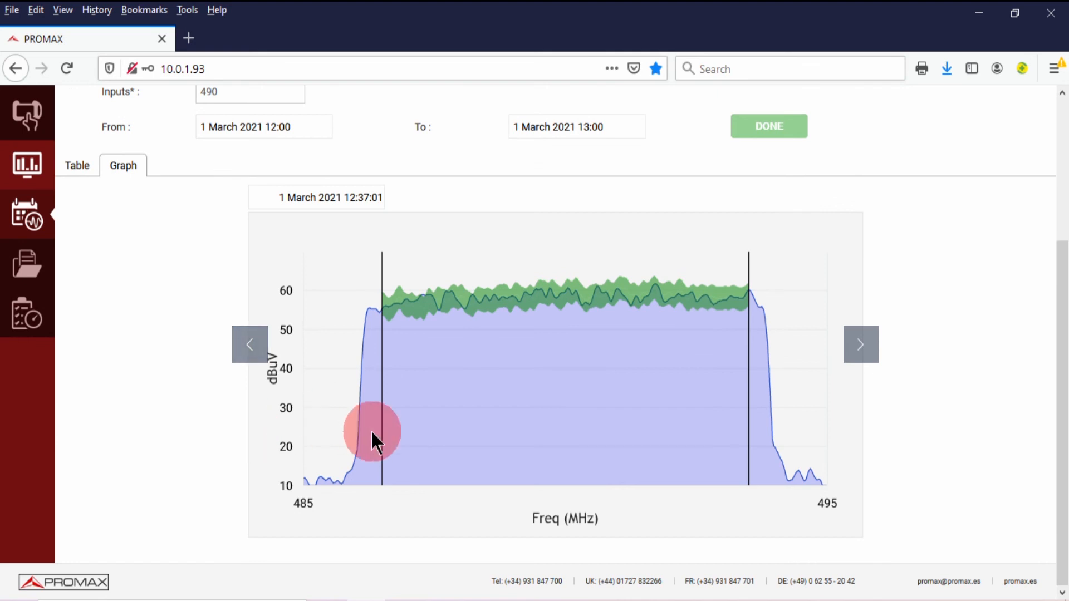